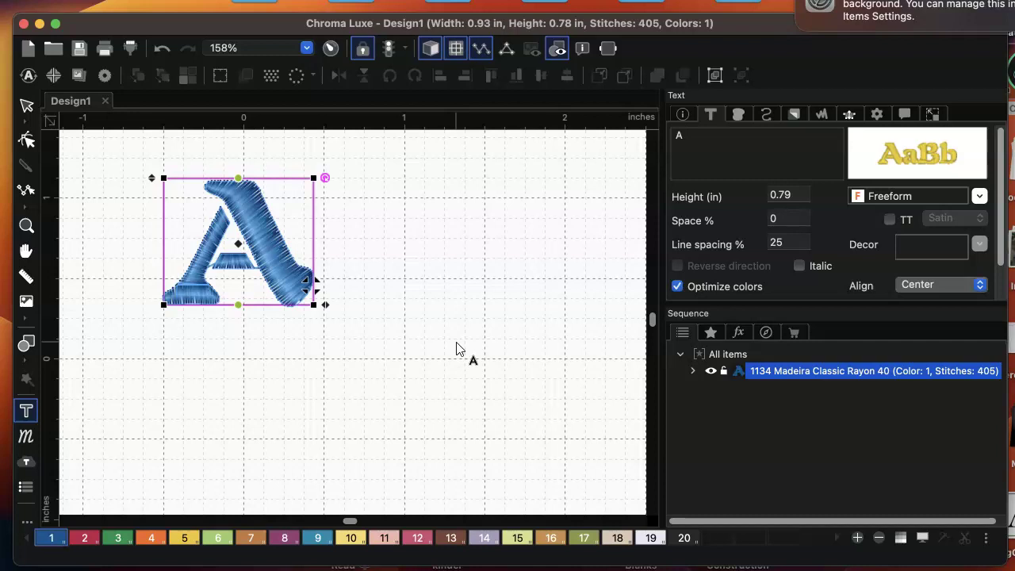
Change the font of the letter A text object from Freeform to Swiss.
click(933, 115)
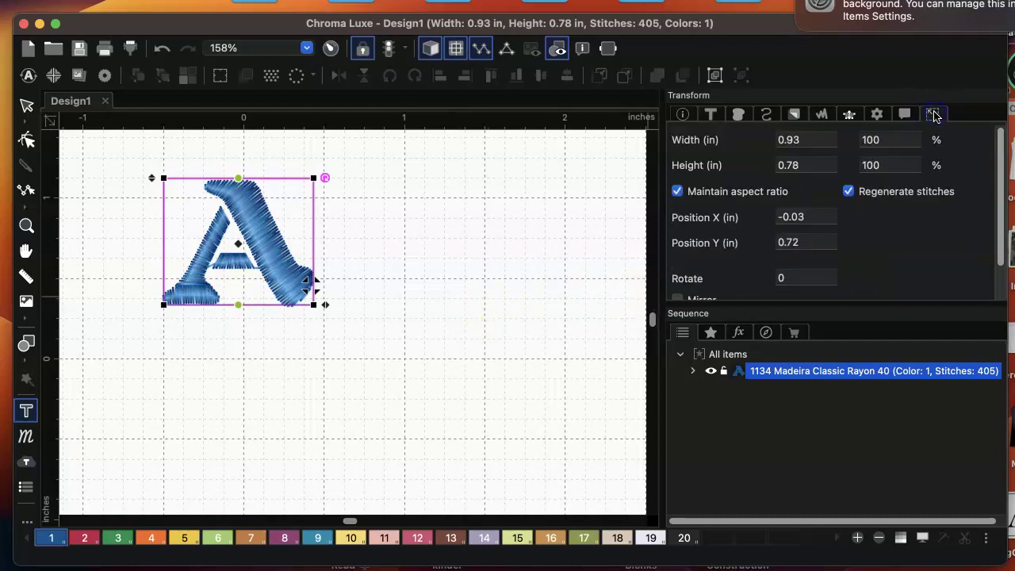
click(713, 115)
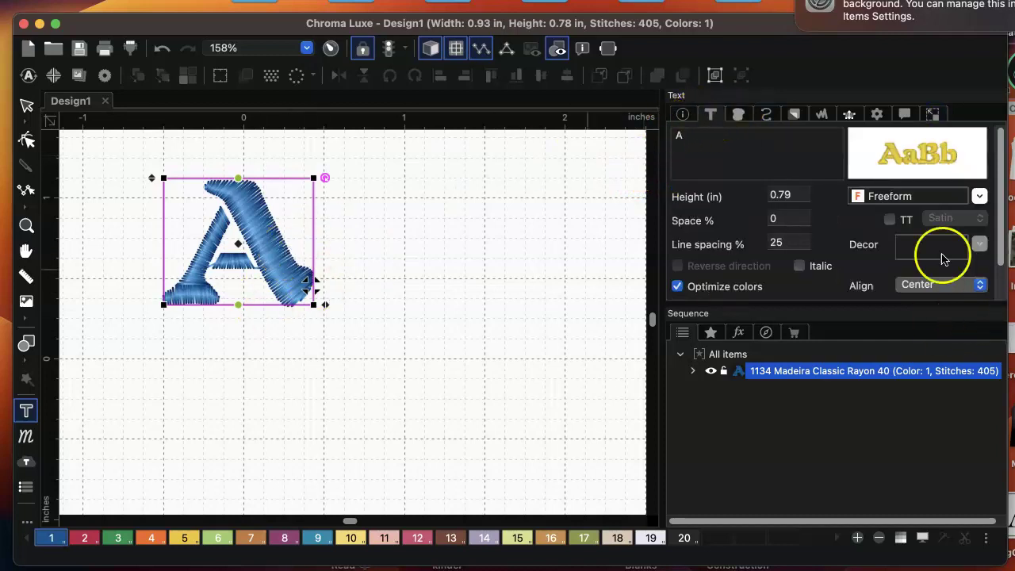
click(981, 195)
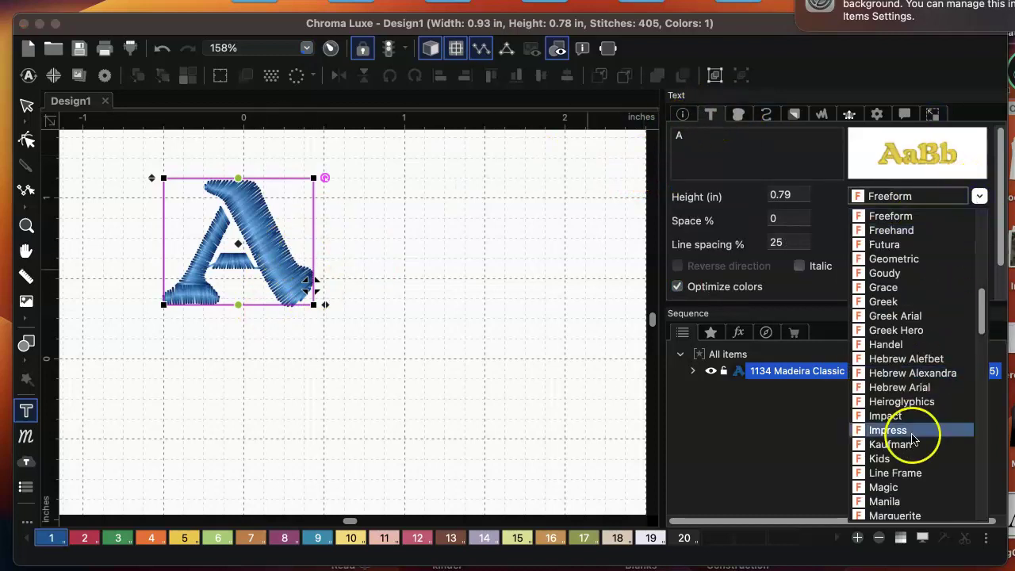
scroll(911, 438, down, 2)
scroll(912, 438, down, 8)
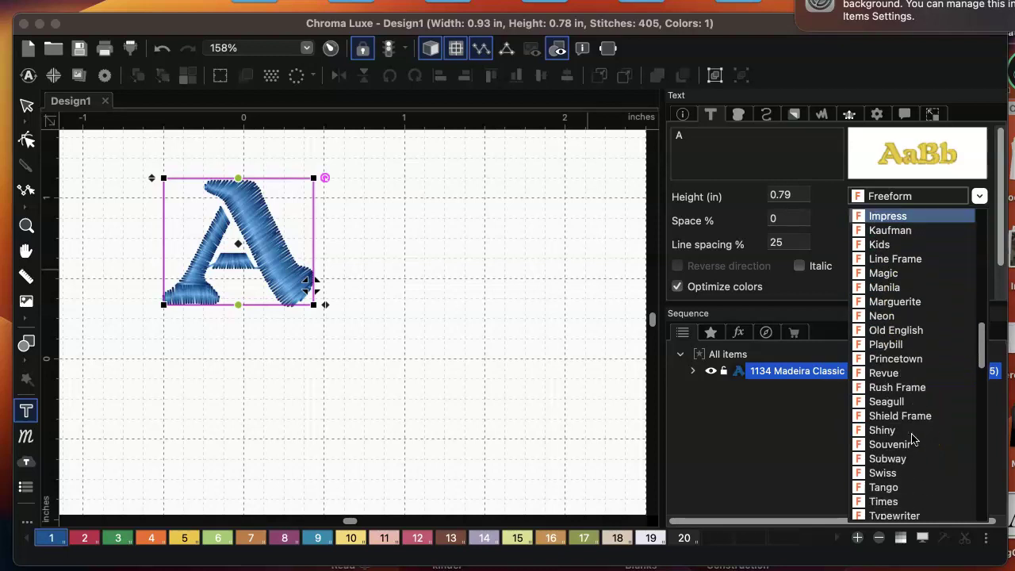
click(902, 431)
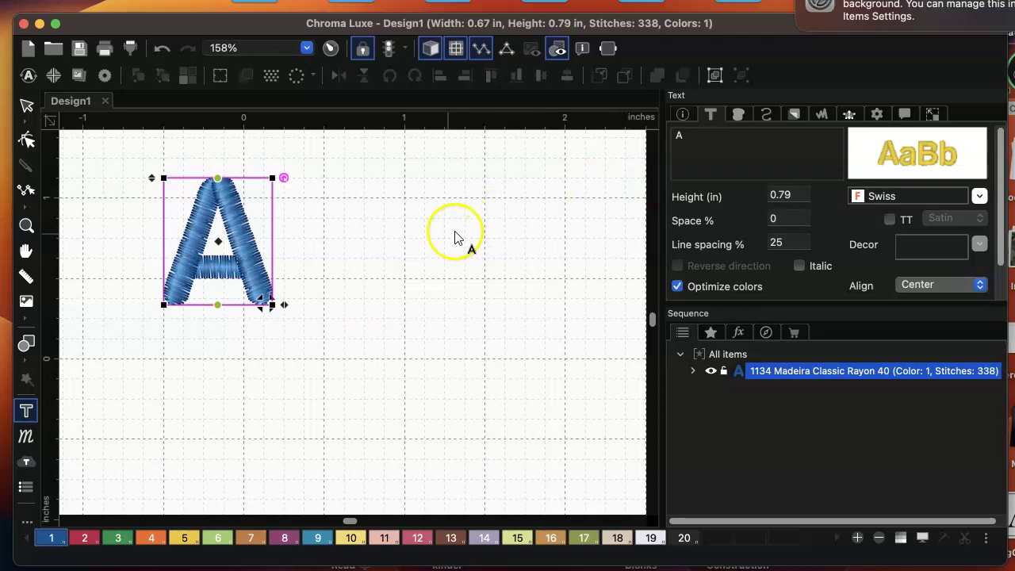
Replace the text content with "SMALL LETTERS" and regenerate the lettering.
double_click(715, 153)
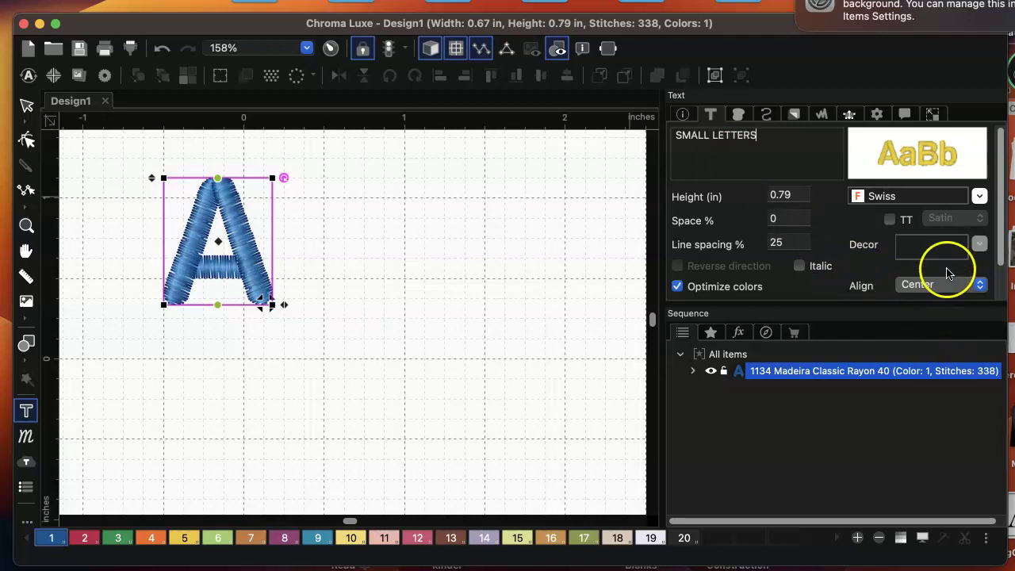
scroll(947, 273, down, 2)
click(954, 295)
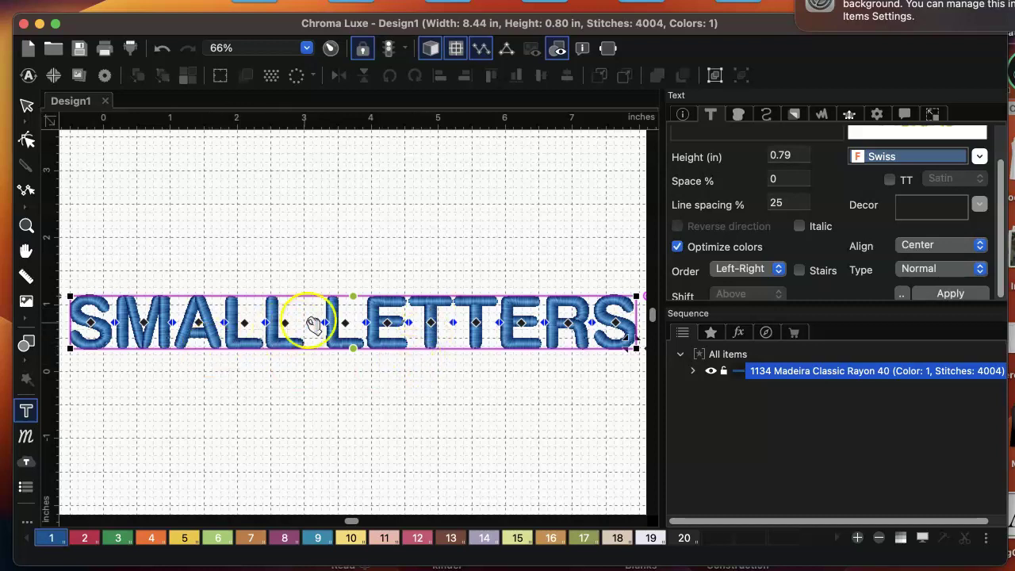
Move the lettering up about 0.9 in and set its letter spacing to 25%.
drag(315, 302, 315, 247)
key(super+minus)
scroll(320, 281, up, 5)
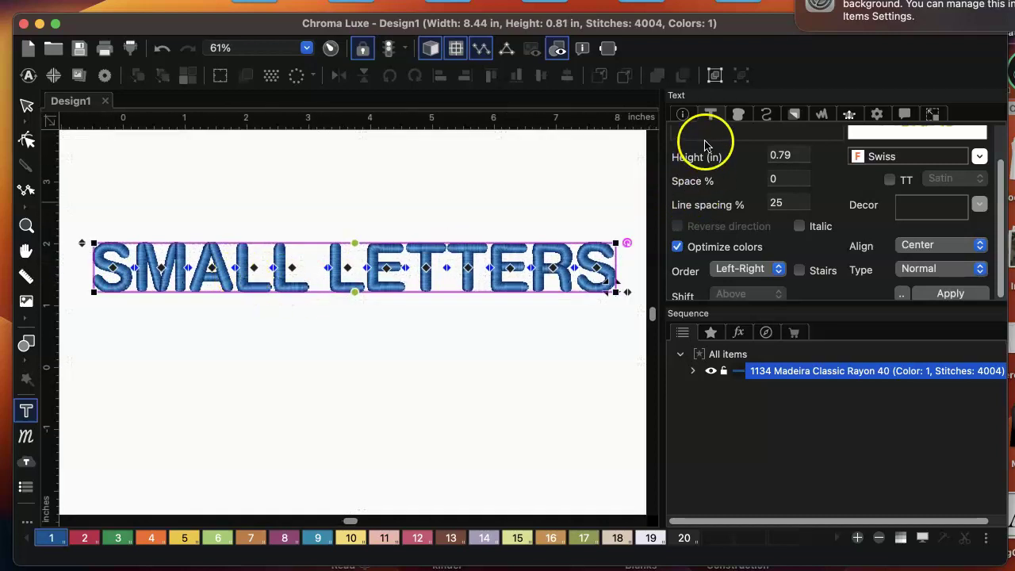
click(781, 176)
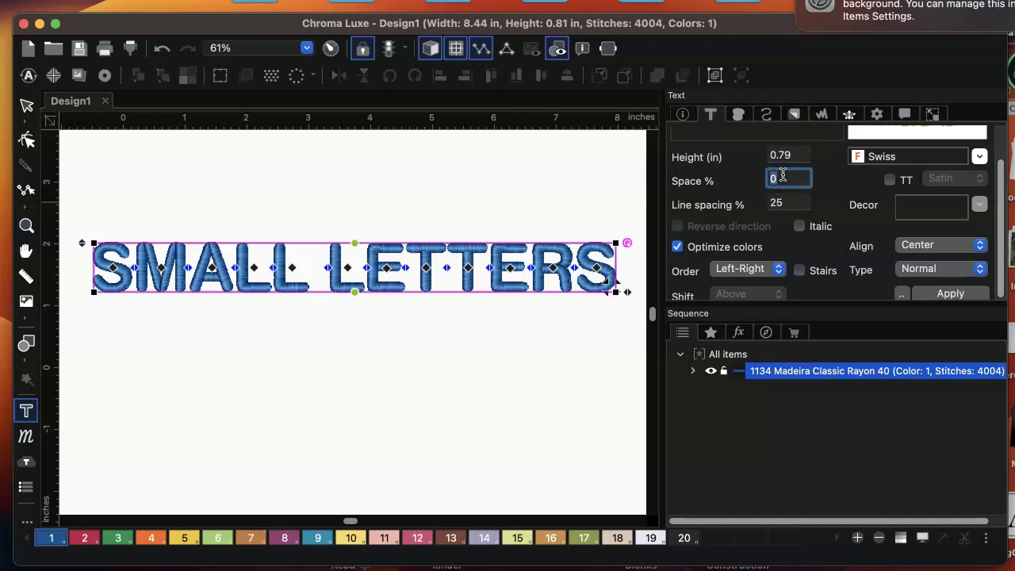
click(951, 295)
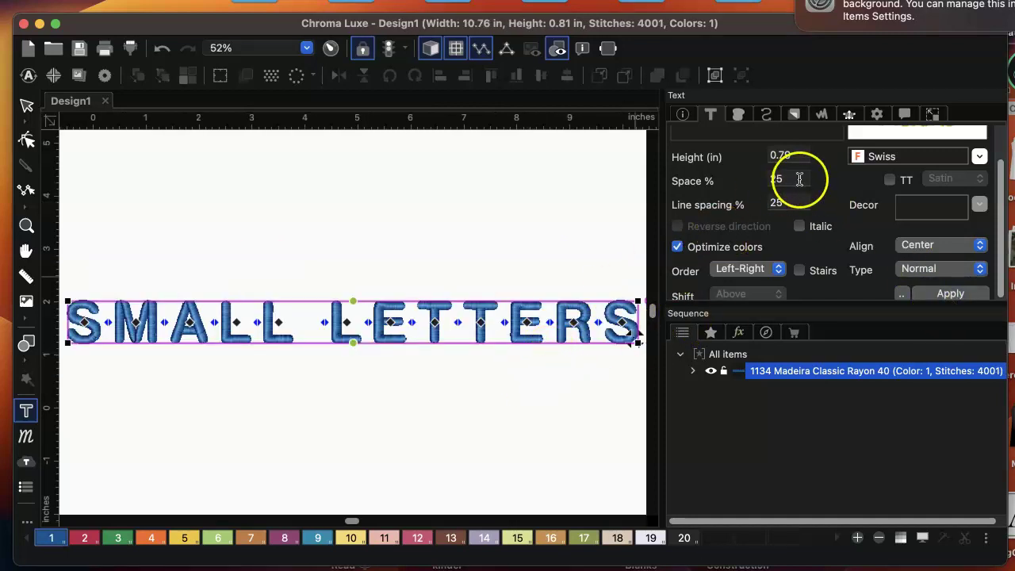
Resize the lettering to a height of 0.3 in with the aspect ratio maintained.
click(930, 113)
double_click(818, 167)
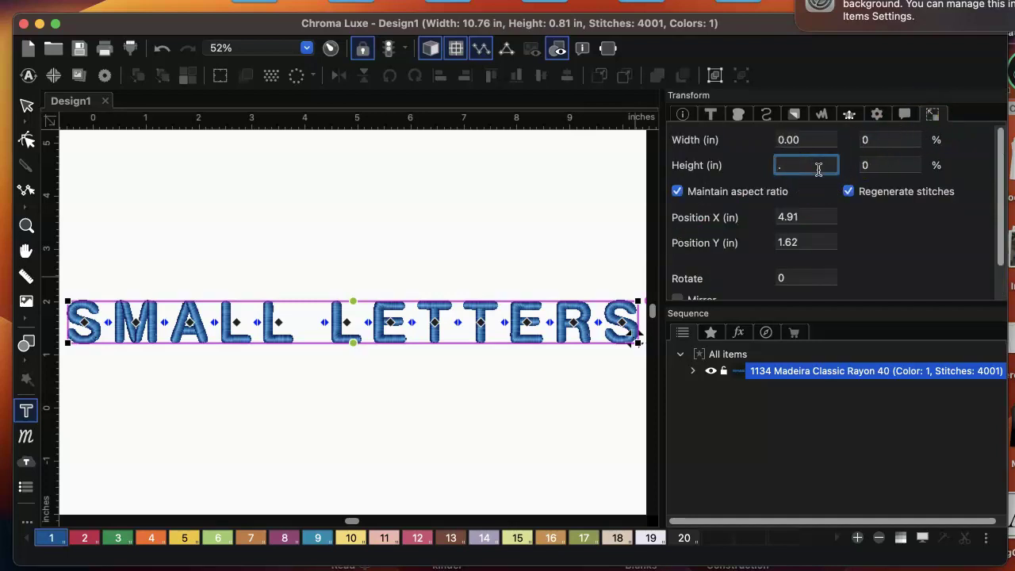
text(.3)
key(Return)
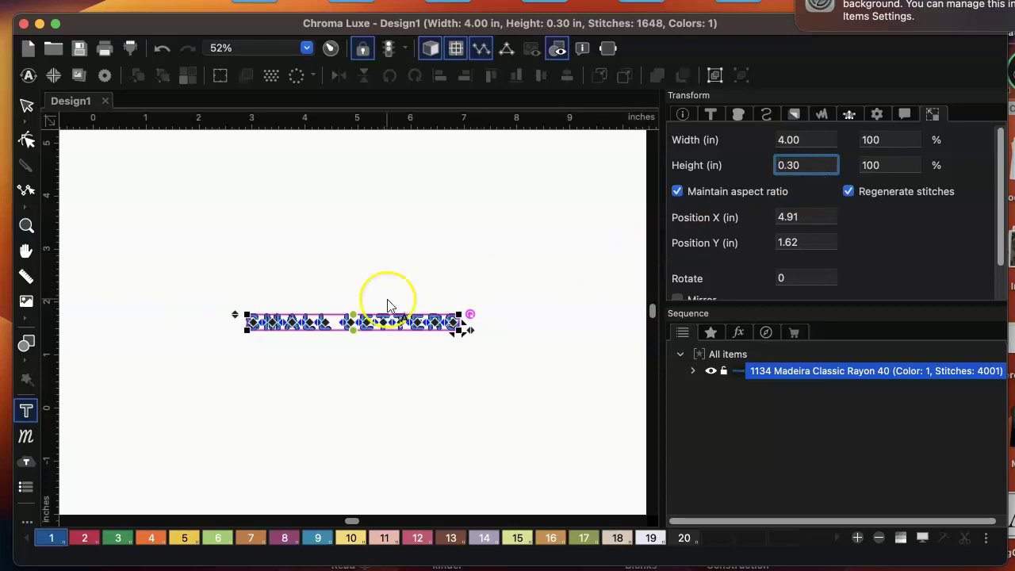
scroll(390, 299, up, 5)
scroll(389, 305, up, 2)
scroll(387, 313, down, 3)
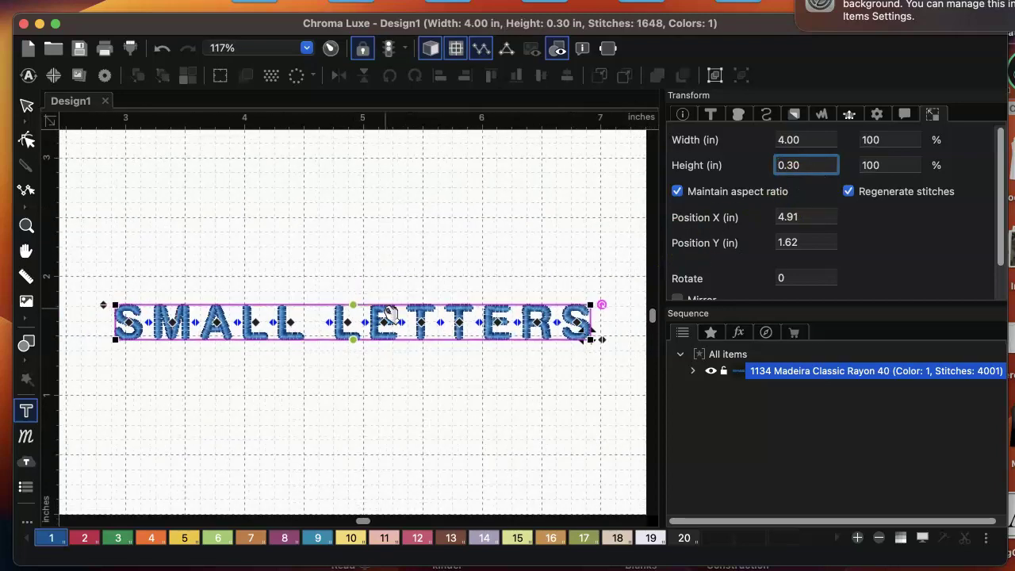
scroll(390, 318, up, 1)
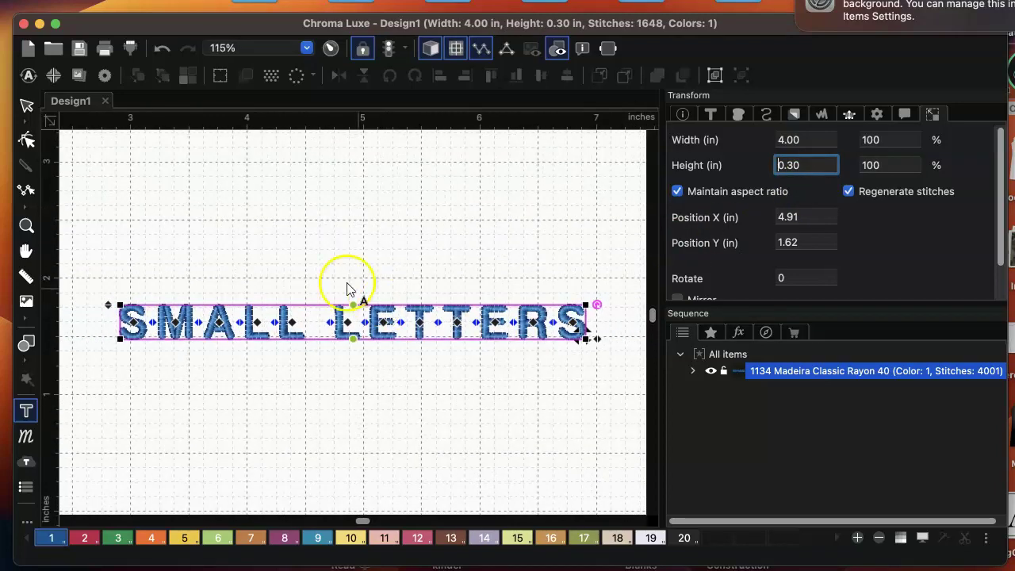
Set the lettering's sewing order to Center-Right and apply it.
click(711, 117)
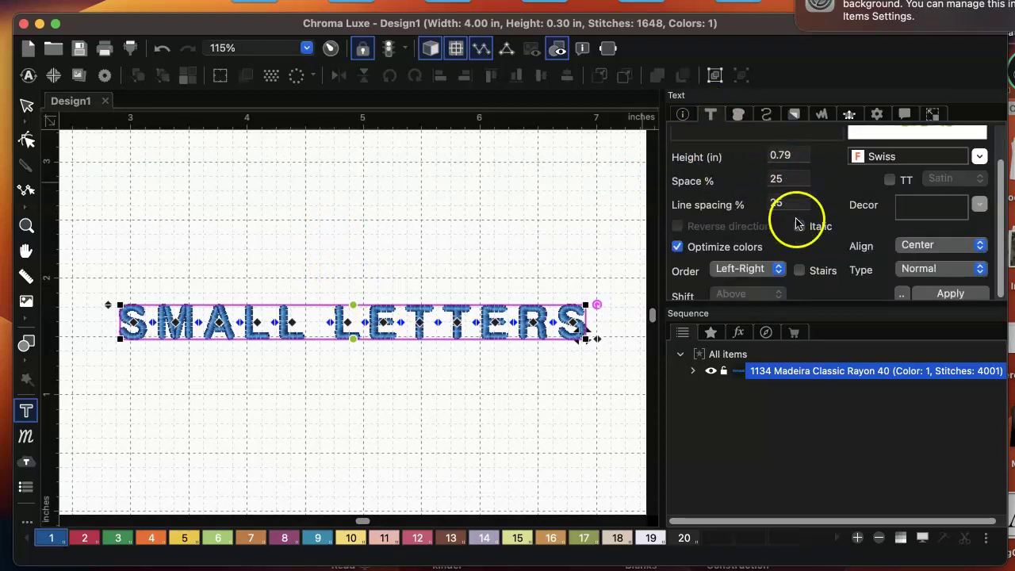
click(777, 270)
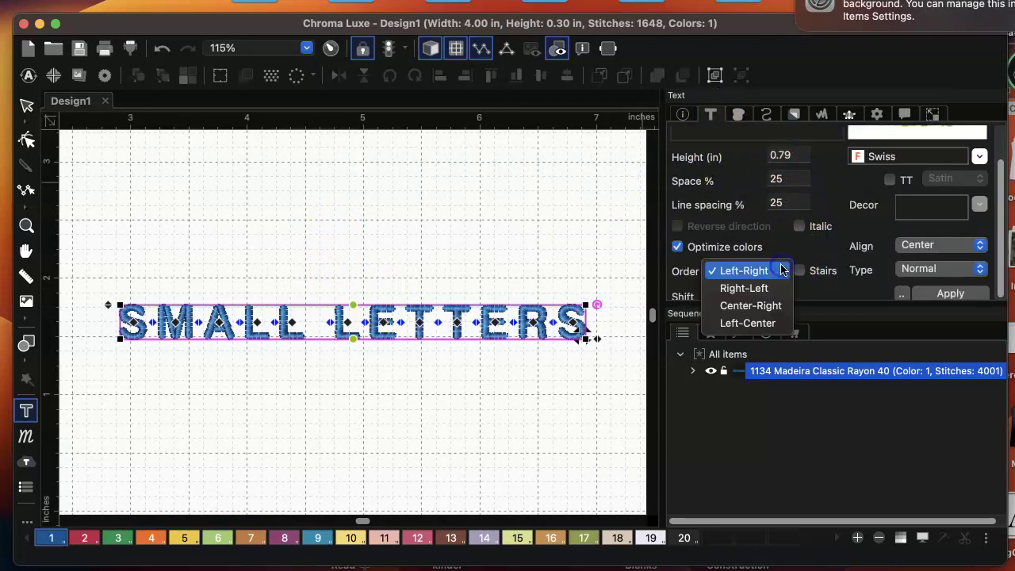
click(764, 306)
click(936, 292)
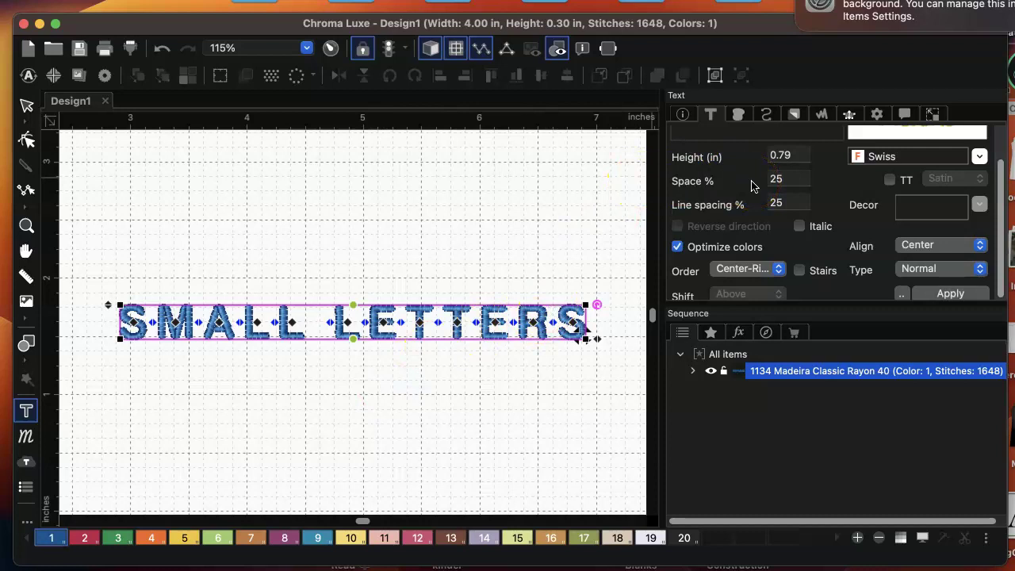
Set the lettering's run stitch type to Bean with 3 repeats and apply it.
click(738, 115)
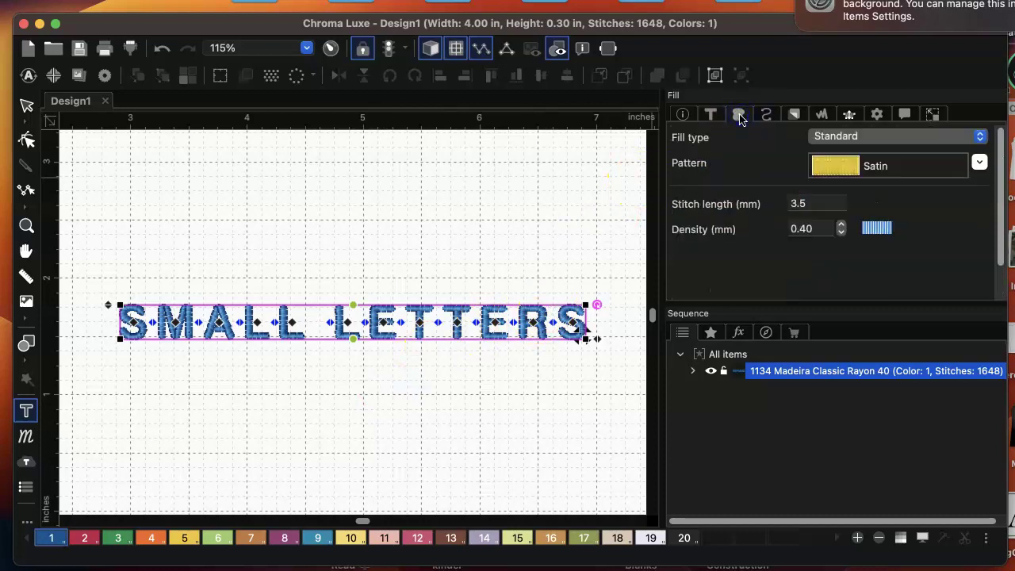
click(766, 115)
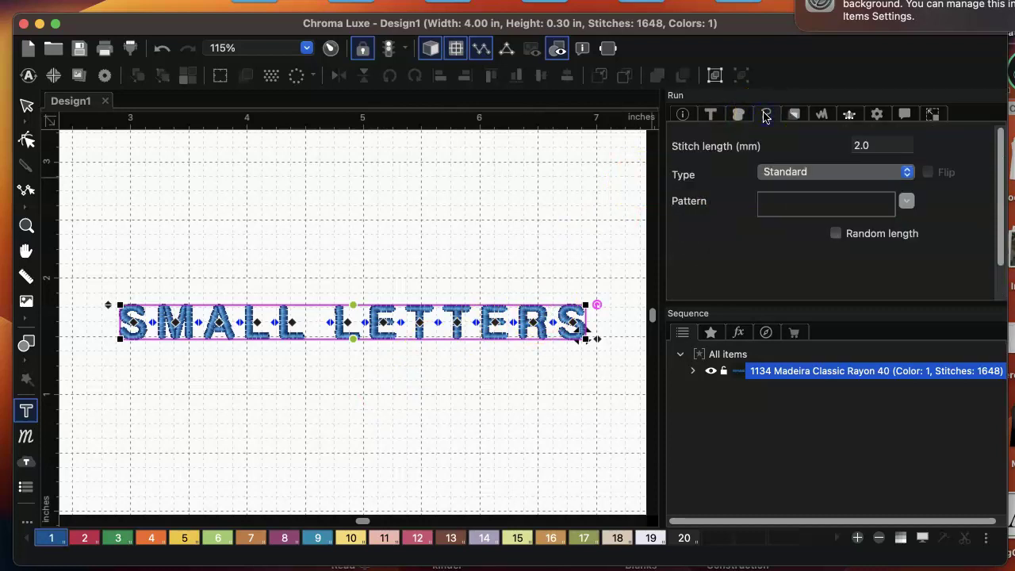
click(892, 171)
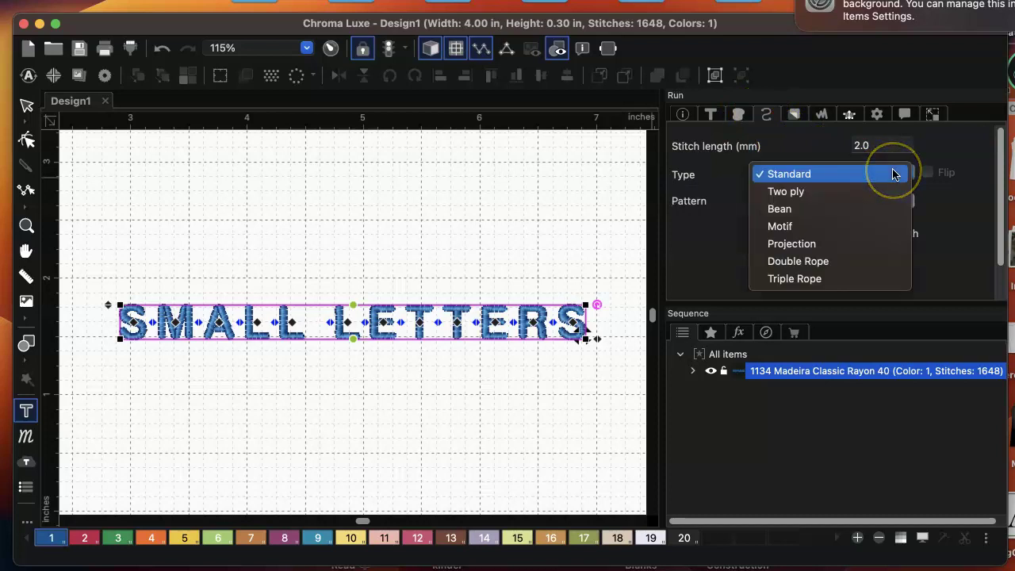
click(797, 211)
click(793, 234)
click(794, 235)
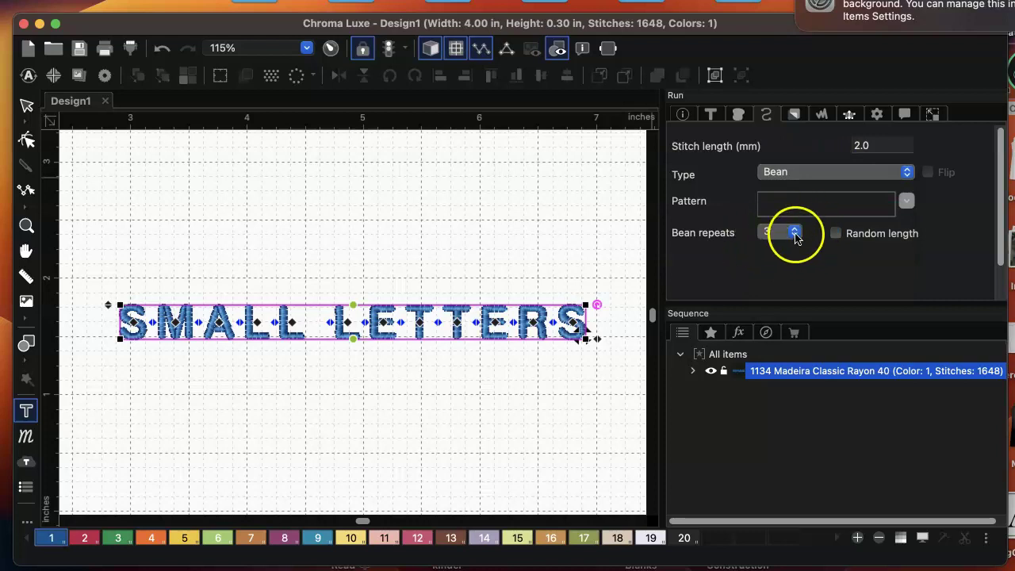
click(773, 249)
click(796, 236)
click(770, 213)
scroll(909, 255, down, 2)
click(943, 293)
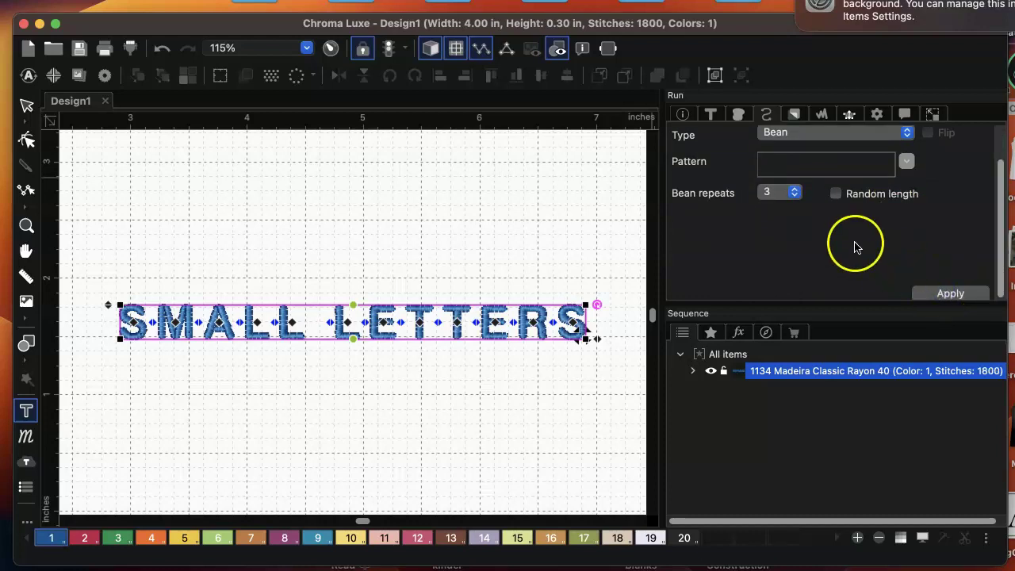
Turn off the Parallel underlay for the lettering and apply the change.
click(792, 115)
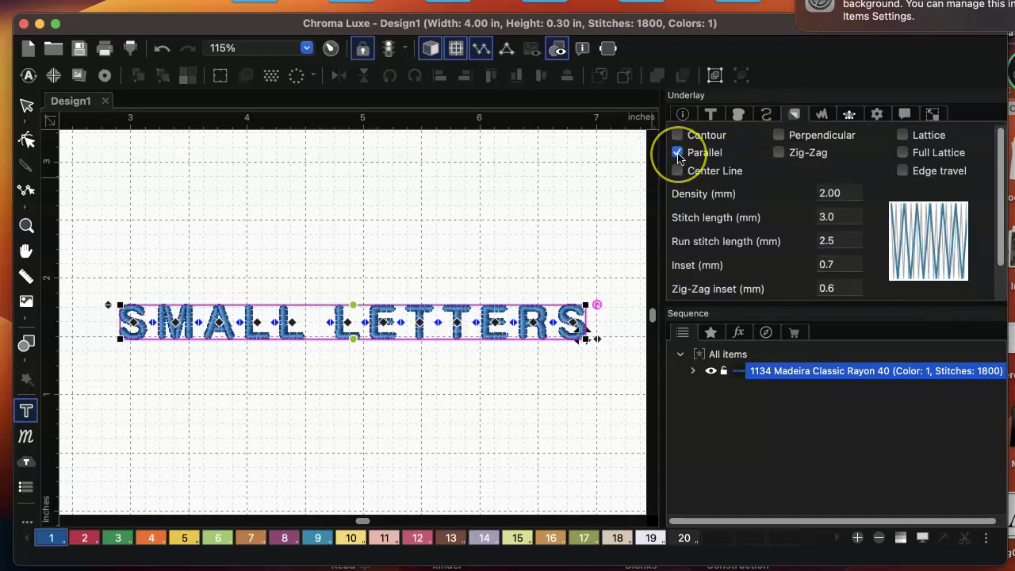
click(678, 153)
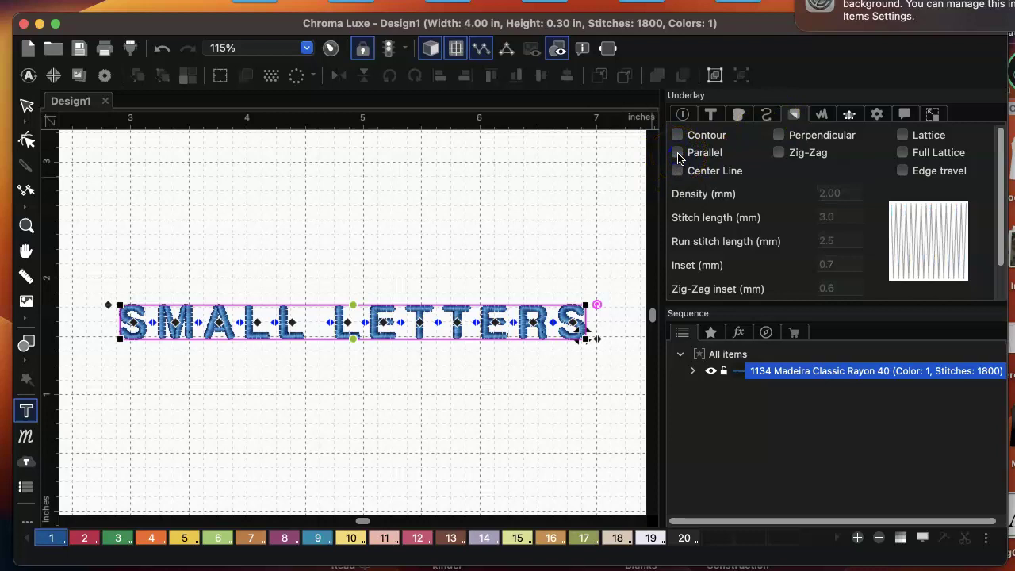
scroll(912, 254, down, 1)
click(947, 294)
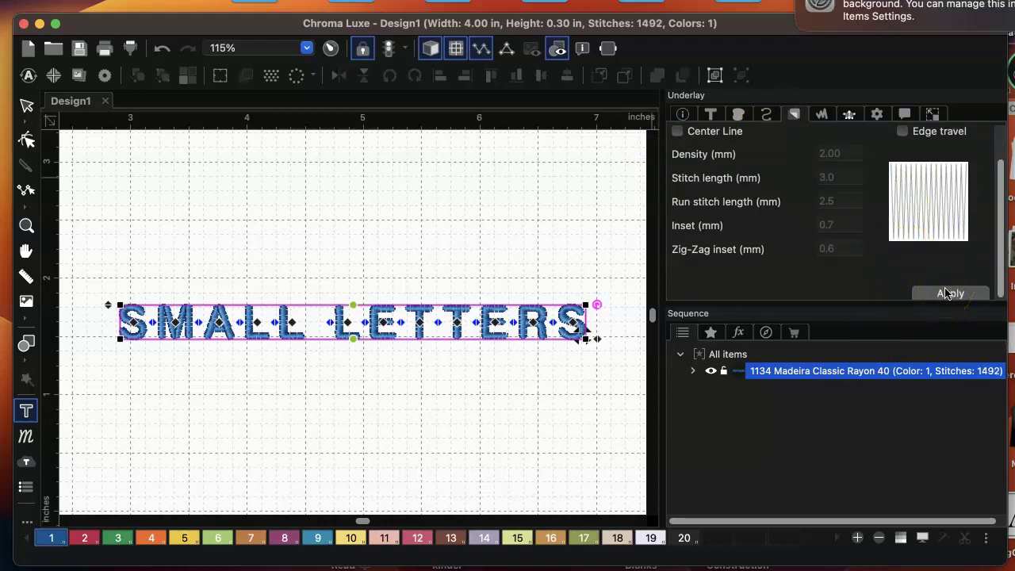
click(945, 293)
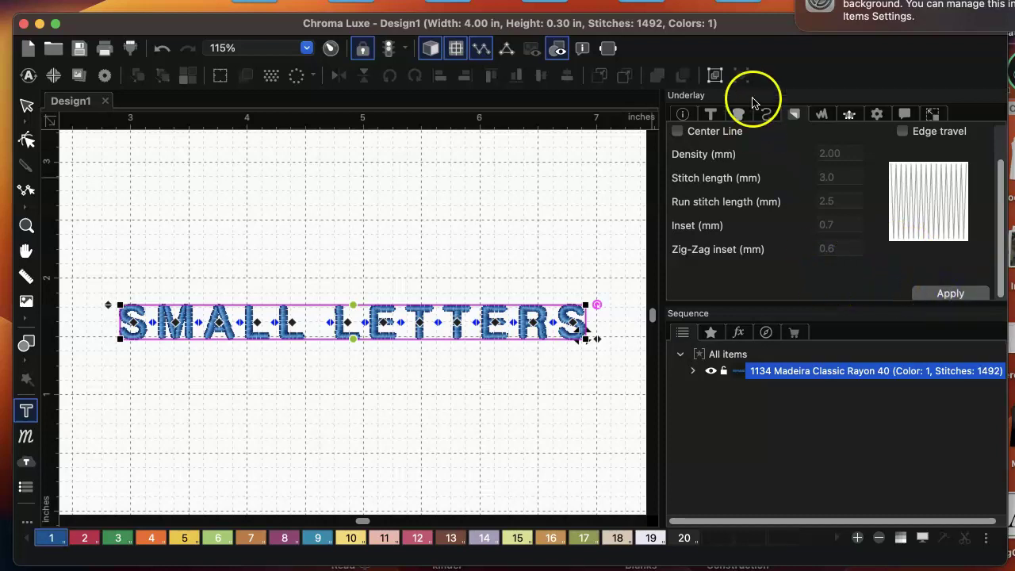
Set the lettering's pull compensation to Percentage with a value of 150%, apply it and deselect the text.
click(820, 115)
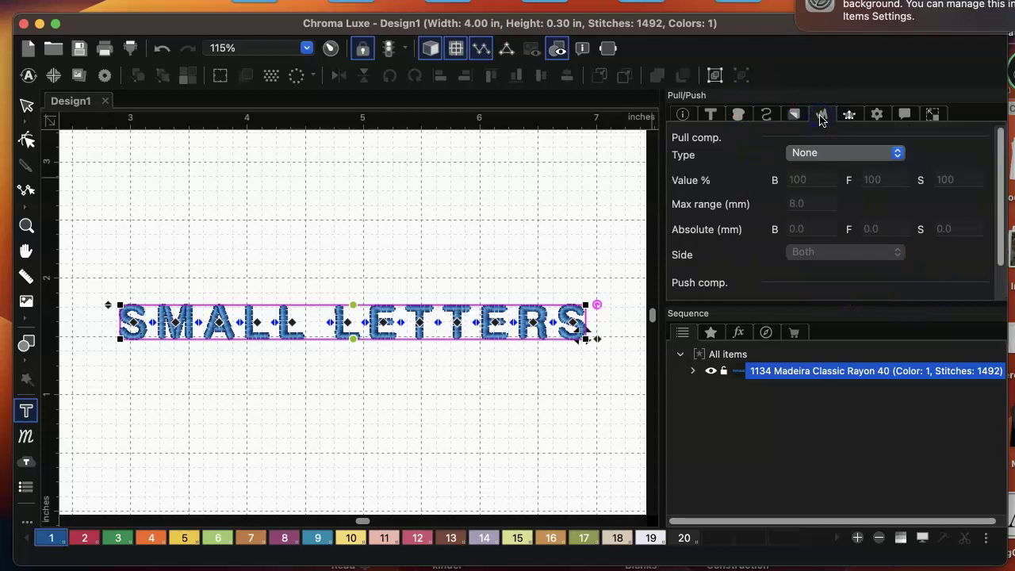
click(854, 153)
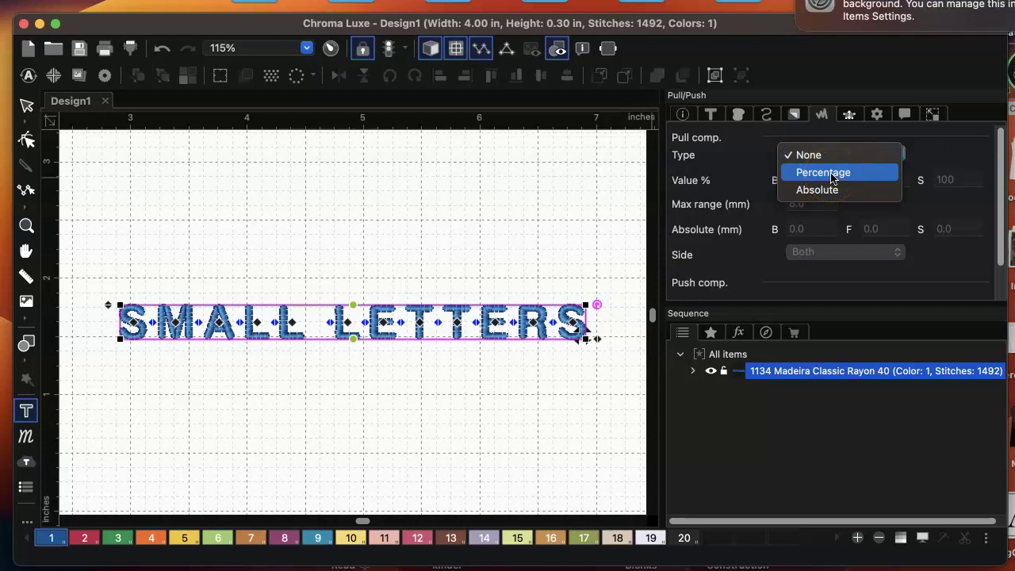
click(831, 174)
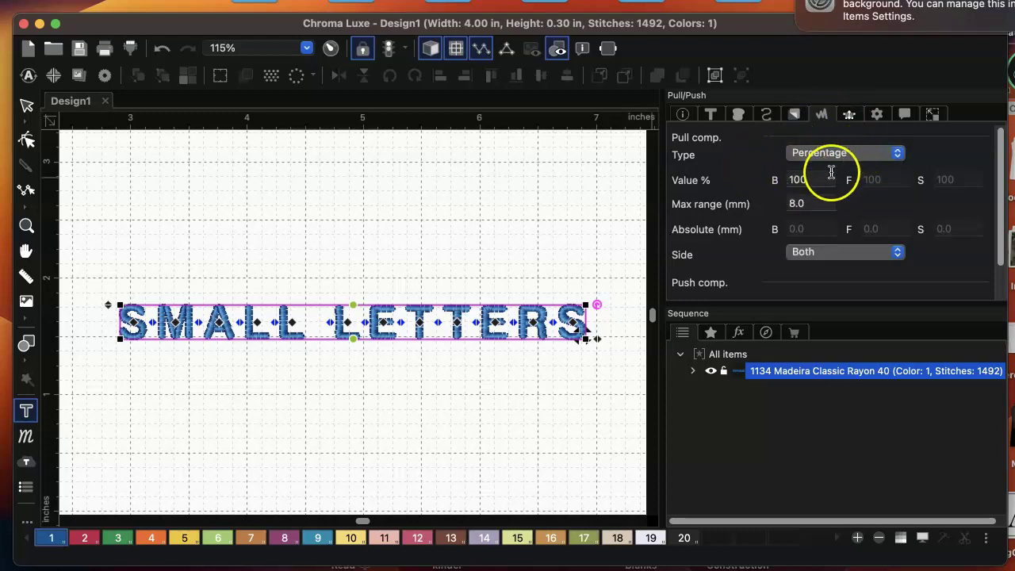
click(815, 185)
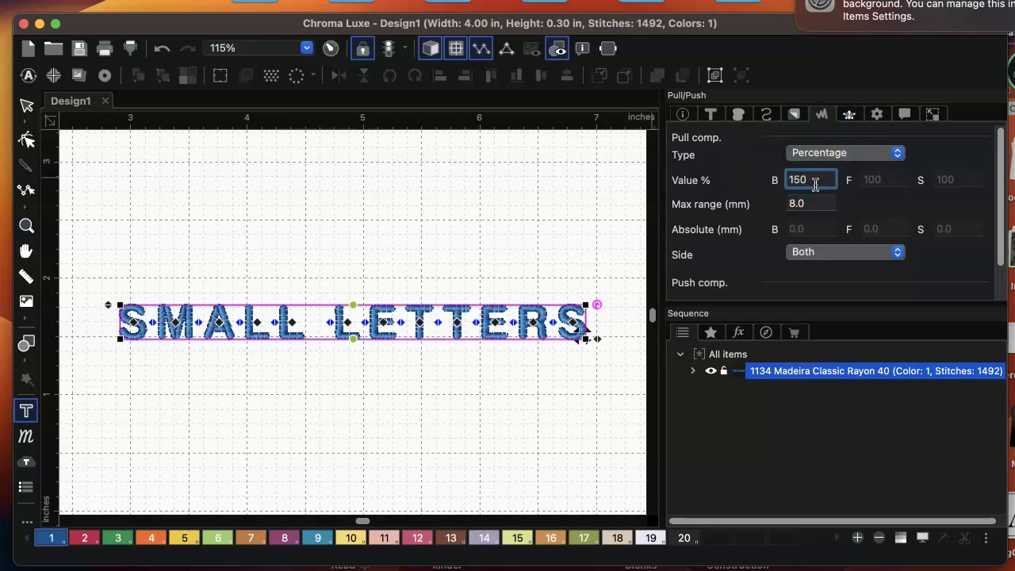
text(150)
scroll(872, 249, down, 2)
click(936, 292)
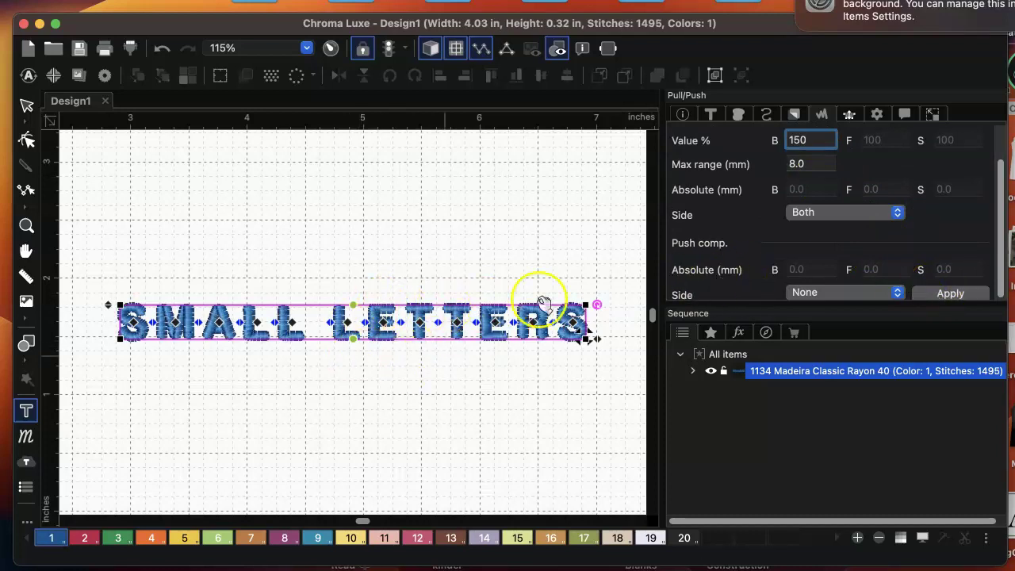
click(529, 215)
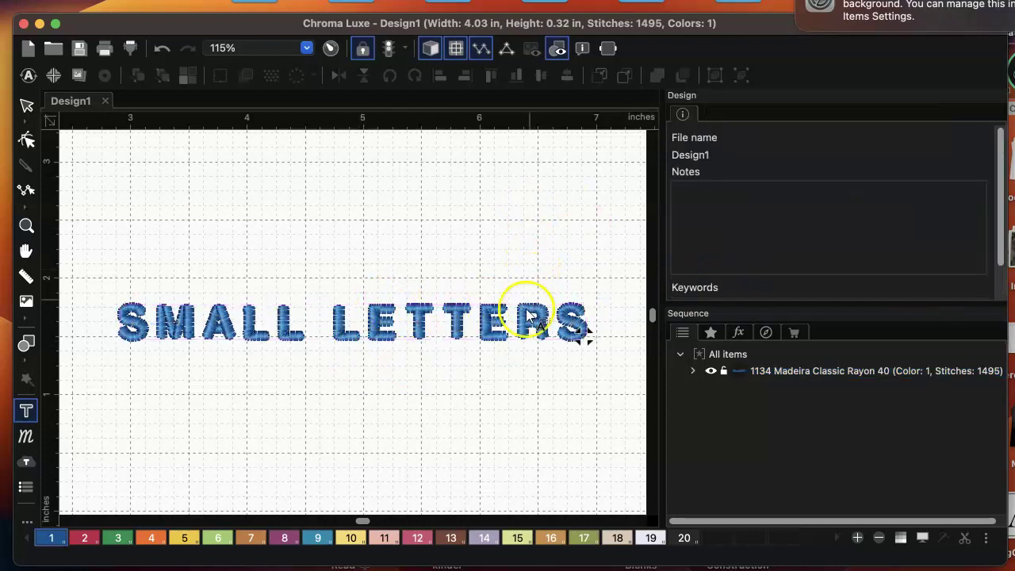
Reselect the lettering and set its letter spacing to 0%.
click(245, 324)
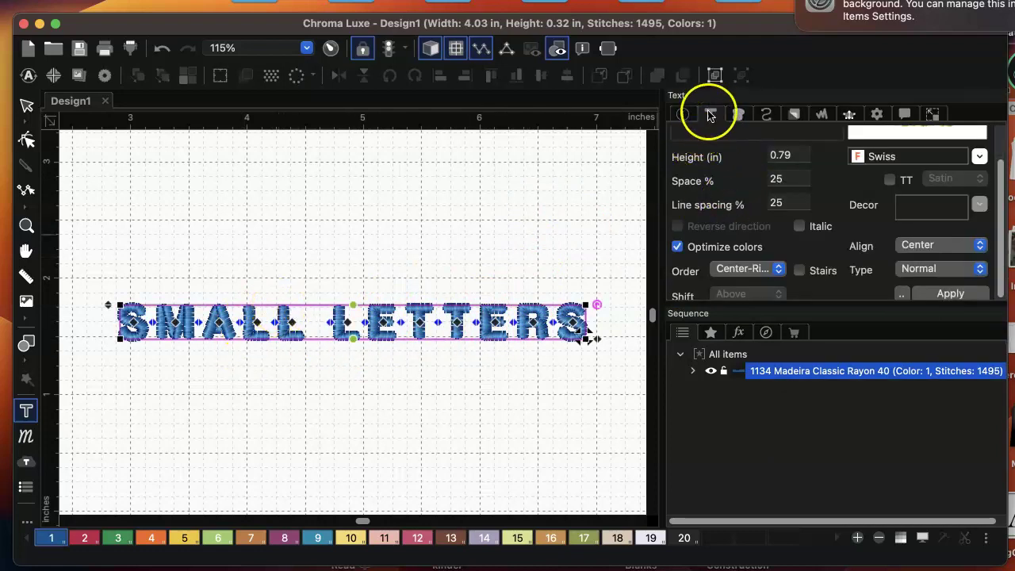
double_click(803, 177)
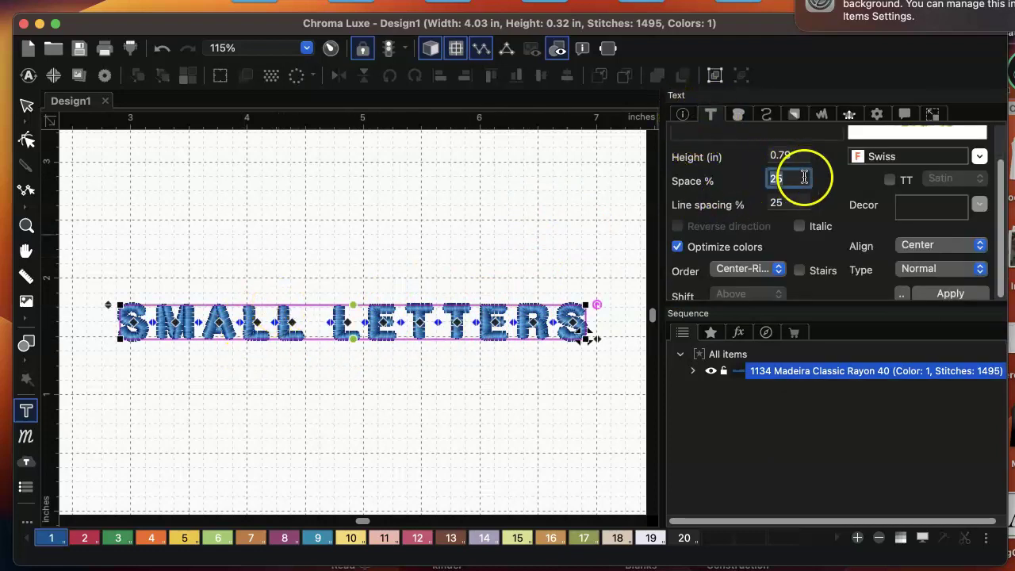
click(951, 293)
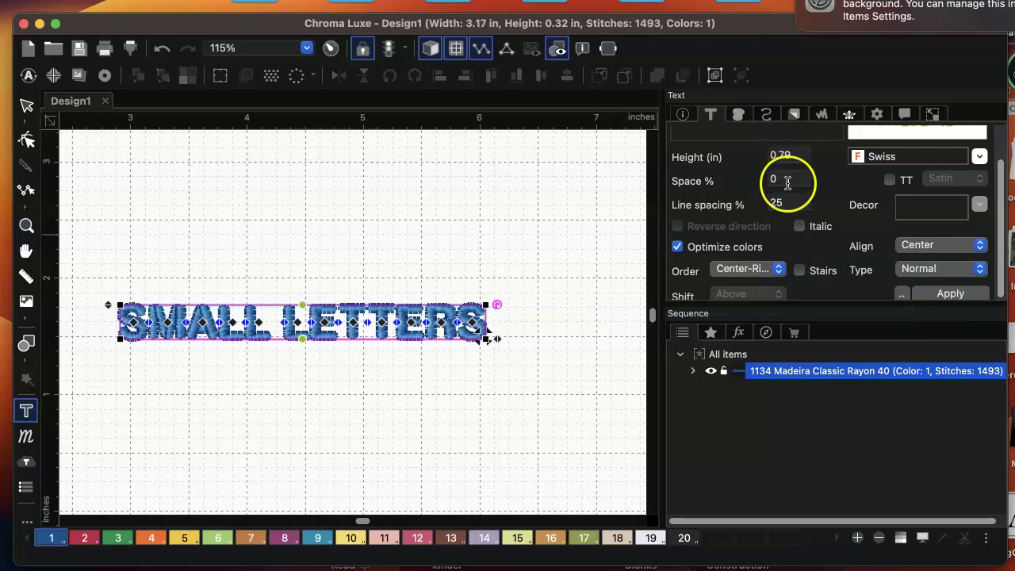
Set the lettering's letter spacing to 25%, apply it and deselect the text.
click(952, 294)
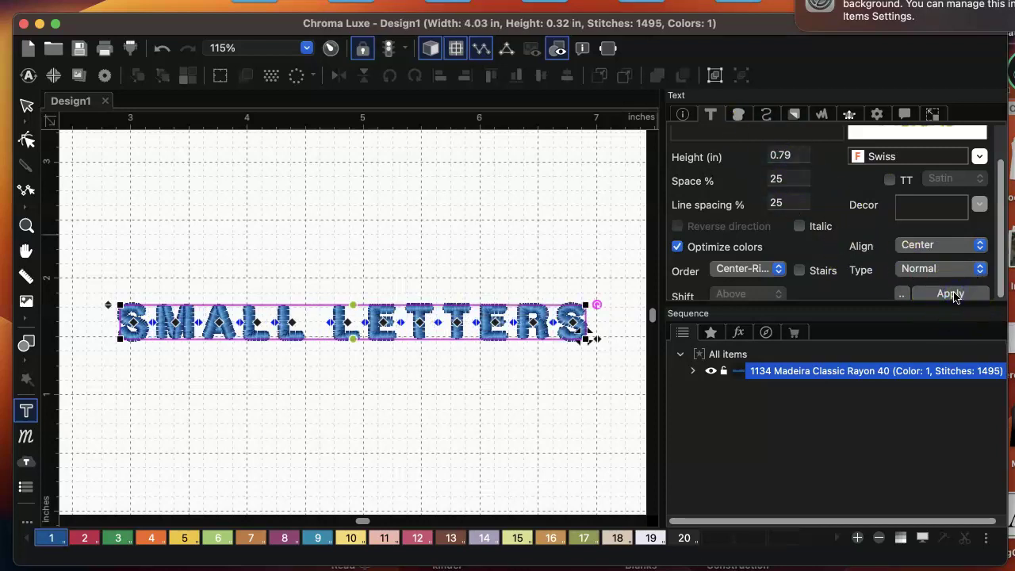
click(180, 370)
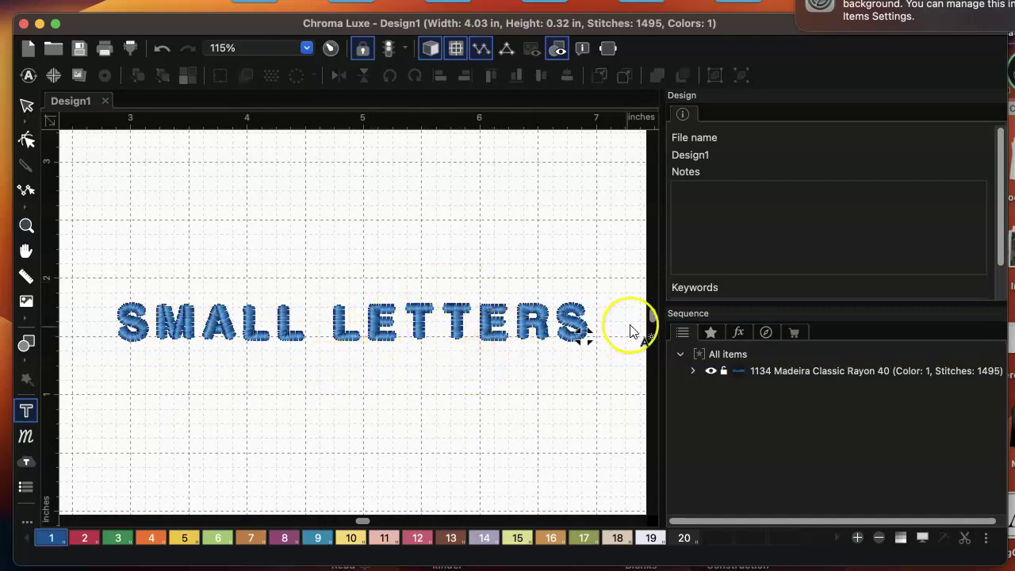
scroll(555, 408, down, 2)
scroll(555, 407, down, 2)
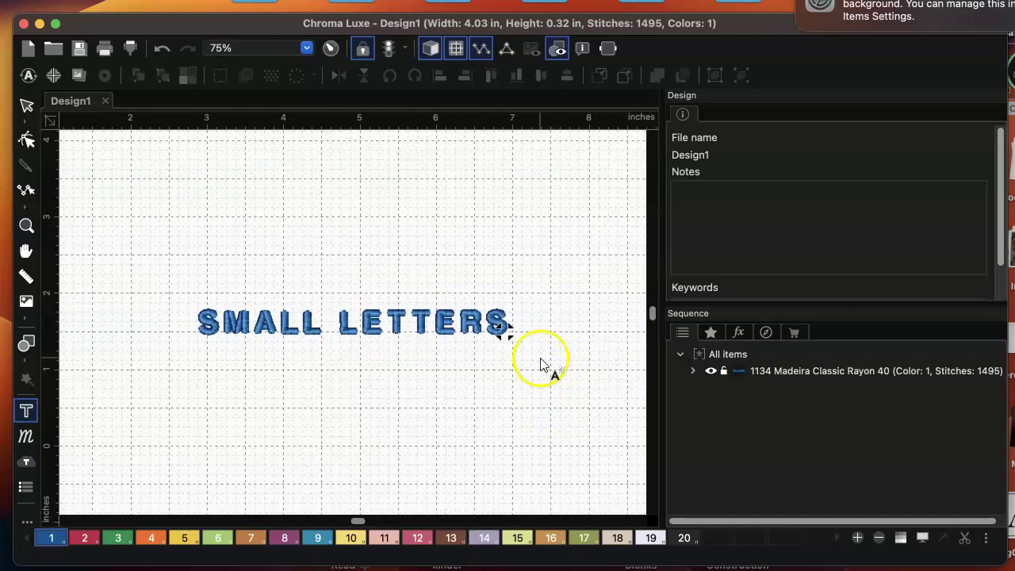
Reselect the lettering and review its text spacing, run stitch type and underlay settings.
click(463, 337)
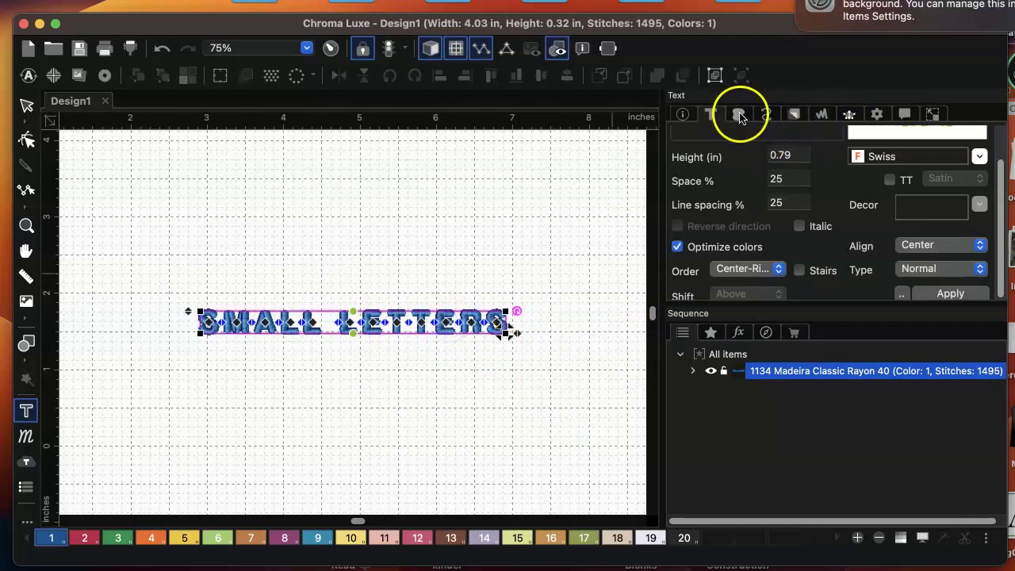
scroll(763, 163, up, 1)
scroll(544, 242, up, 3)
scroll(543, 242, down, 2)
click(794, 202)
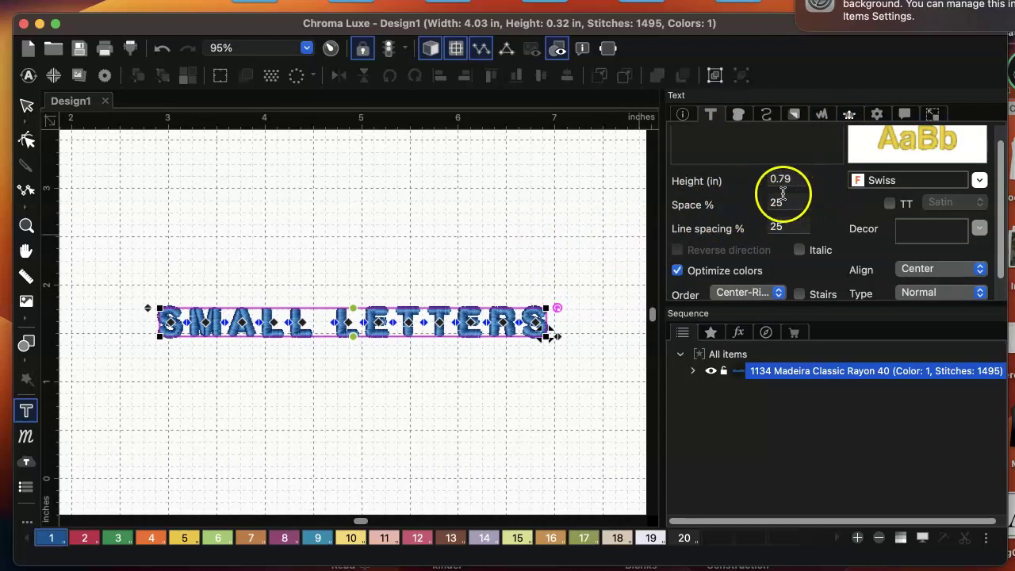
click(740, 117)
click(763, 116)
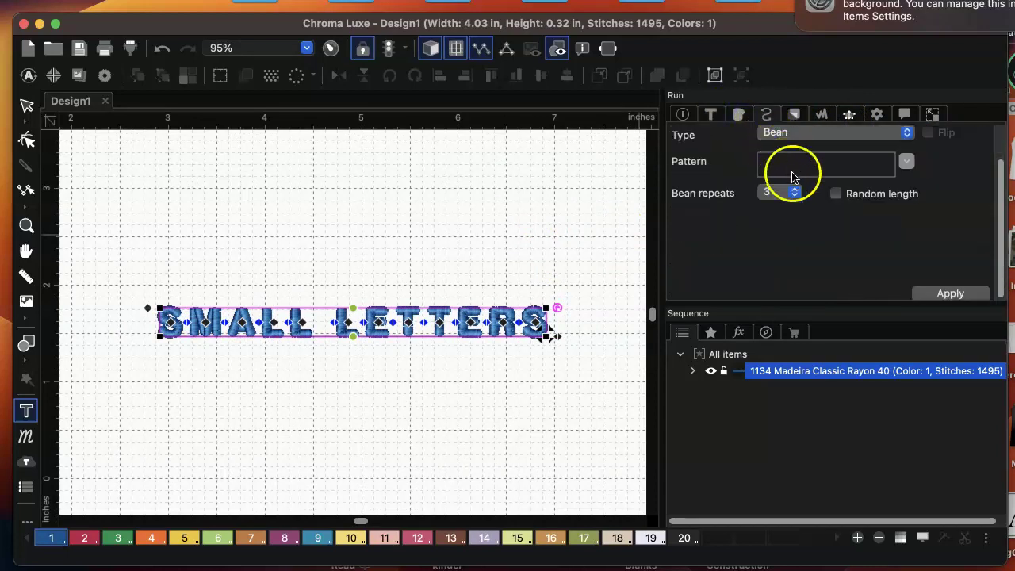
click(811, 134)
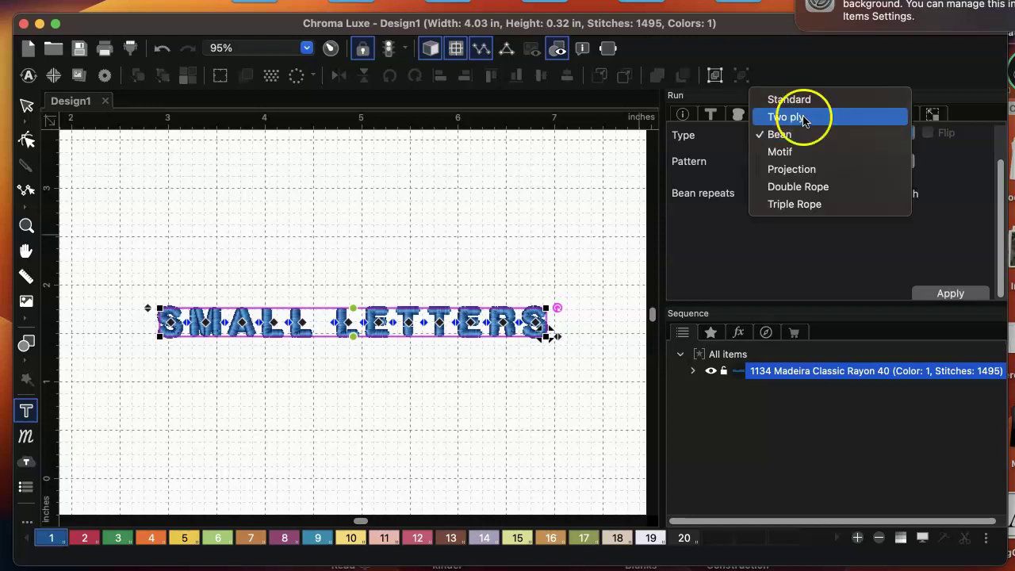
click(806, 135)
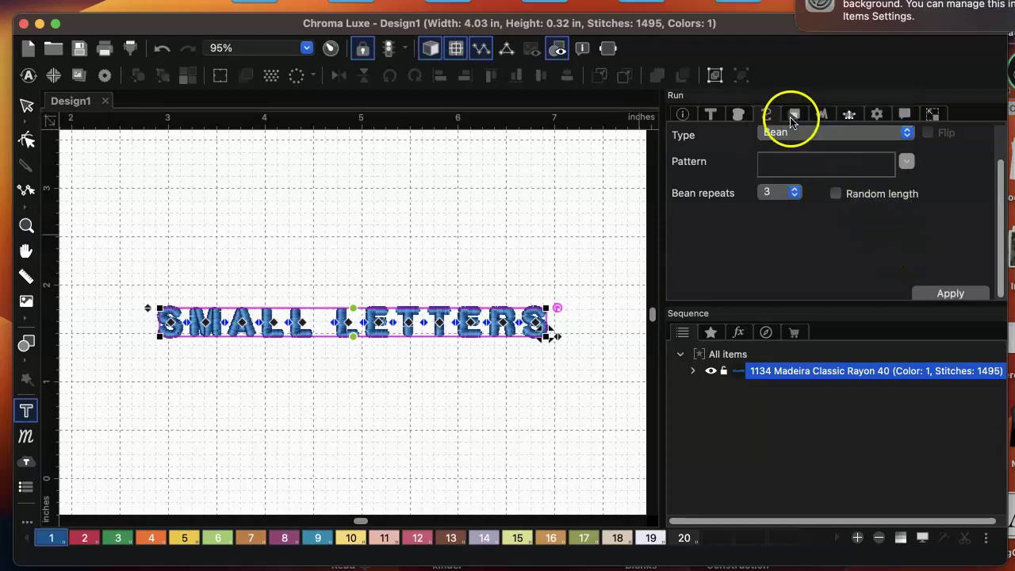
click(793, 117)
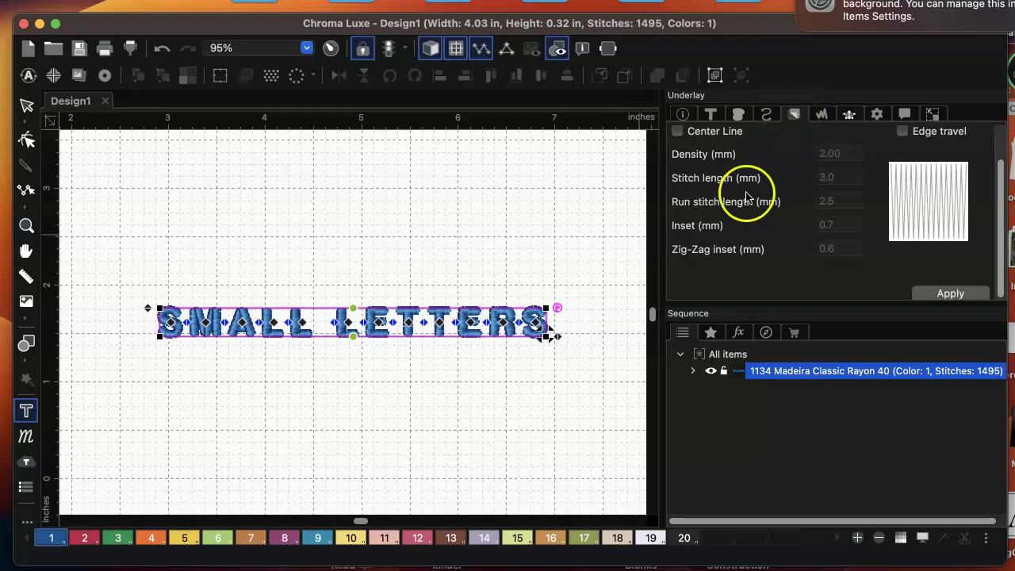
scroll(748, 192, up, 2)
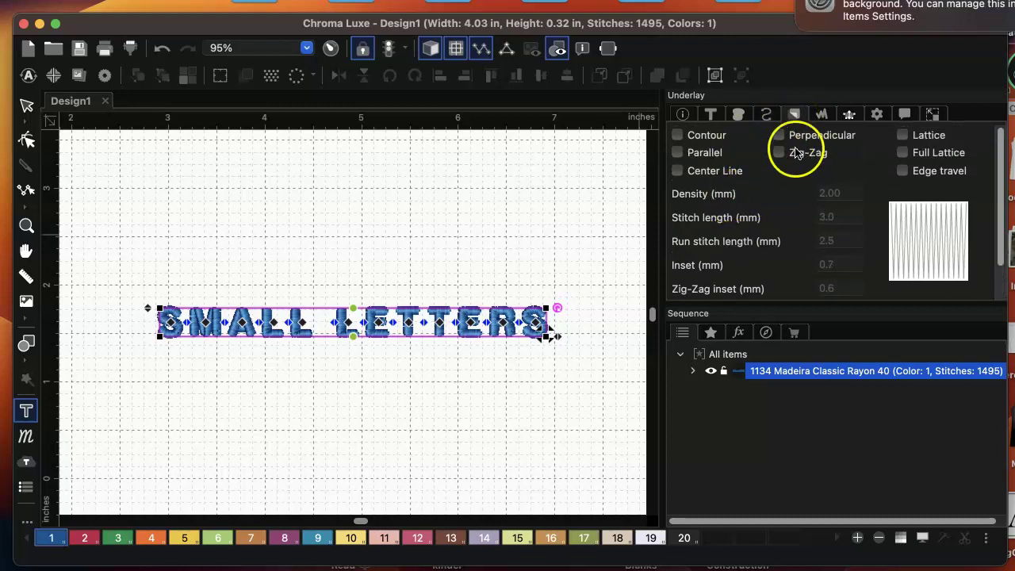
Try a percentage pull compensation of 130% on the lettering, and restore the value to 150%, applying each change.
click(822, 118)
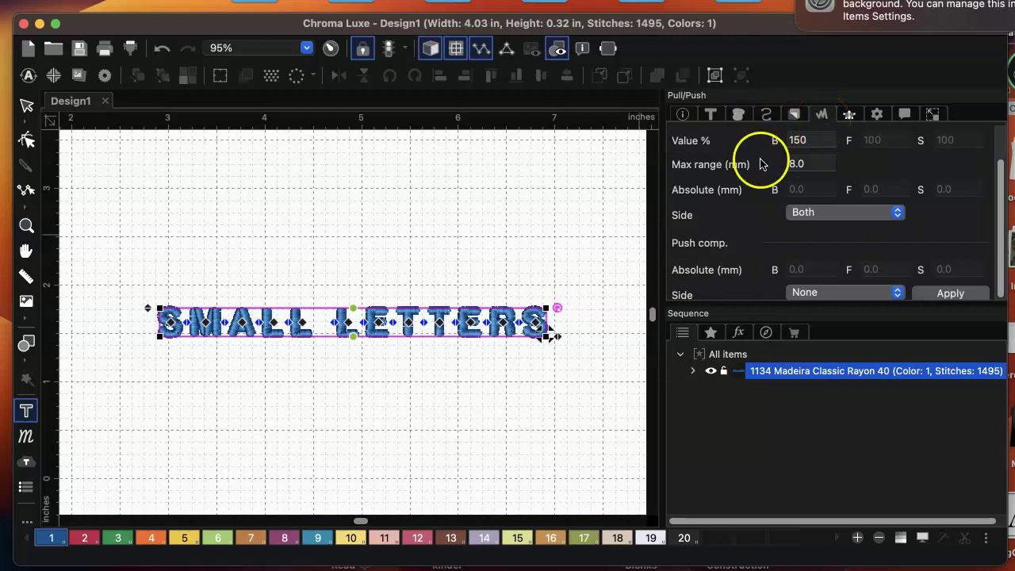
scroll(748, 156, up, 2)
drag(789, 174, 816, 179)
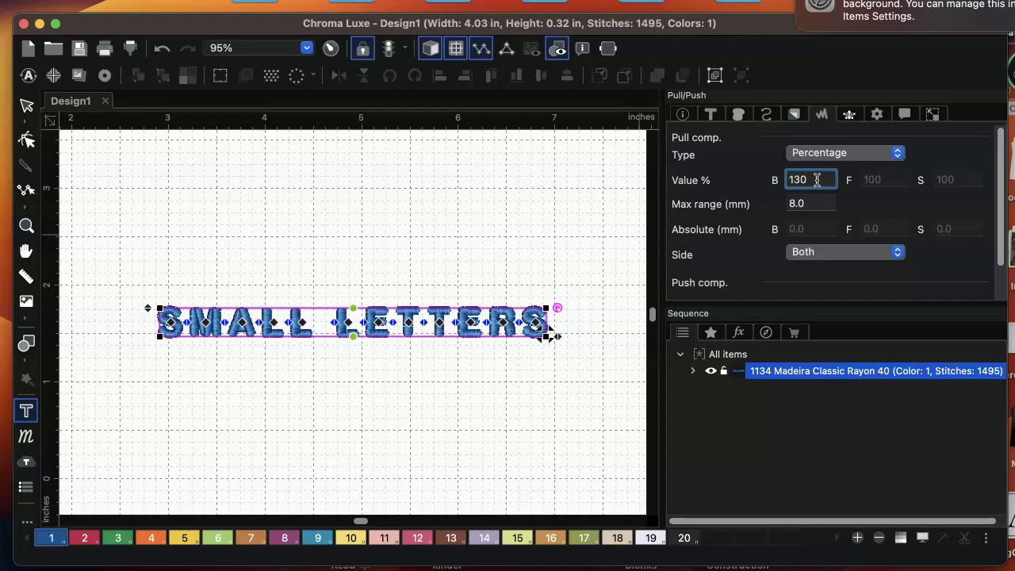
click(859, 186)
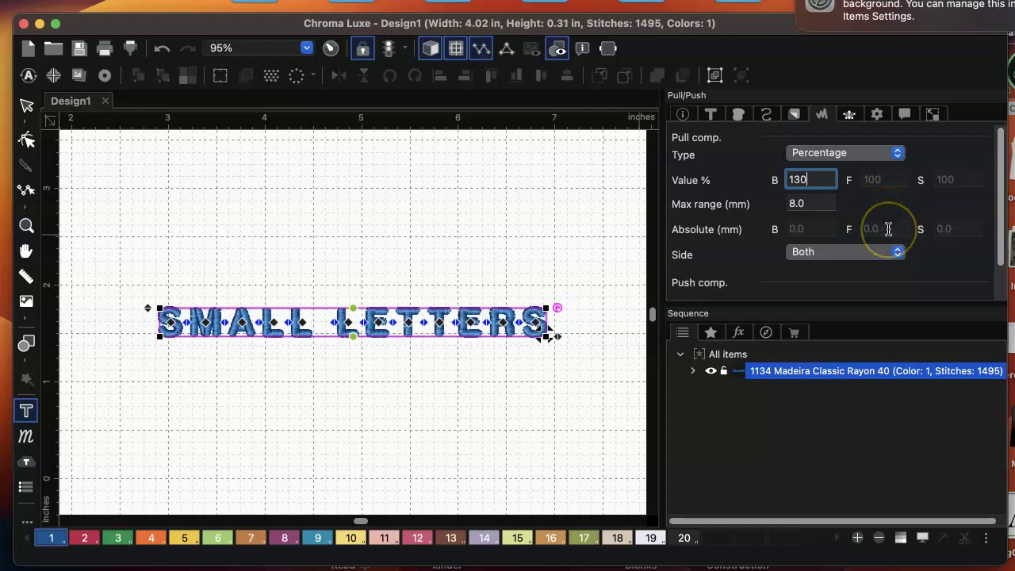
scroll(943, 243, down, 1)
click(951, 295)
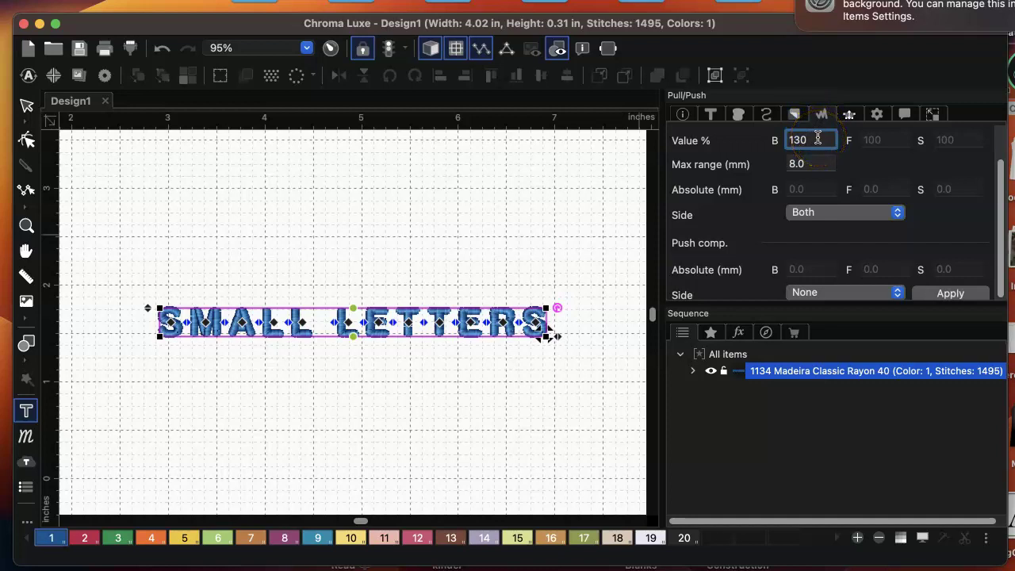
click(940, 295)
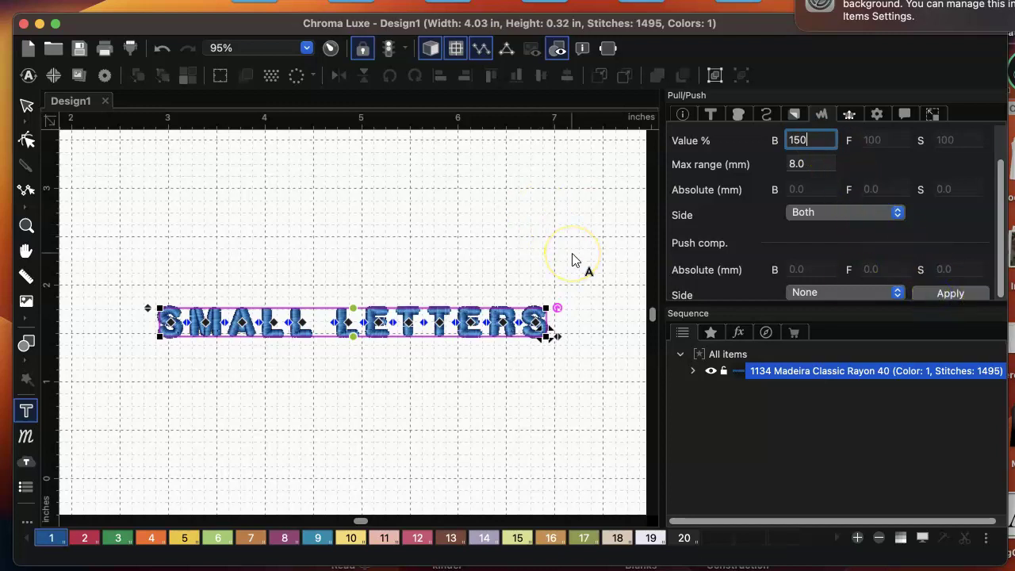
Review the lettering's tie-in, tie-off and trim command settings and examine the gaps between its letters up close.
click(903, 116)
click(930, 113)
click(905, 116)
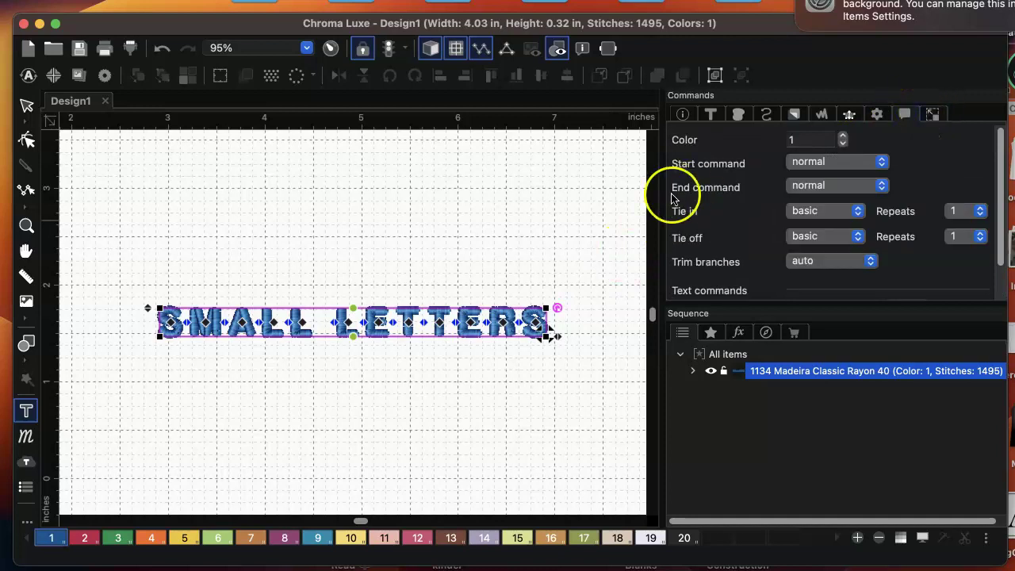
scroll(334, 305, up, 1)
scroll(335, 305, up, 3)
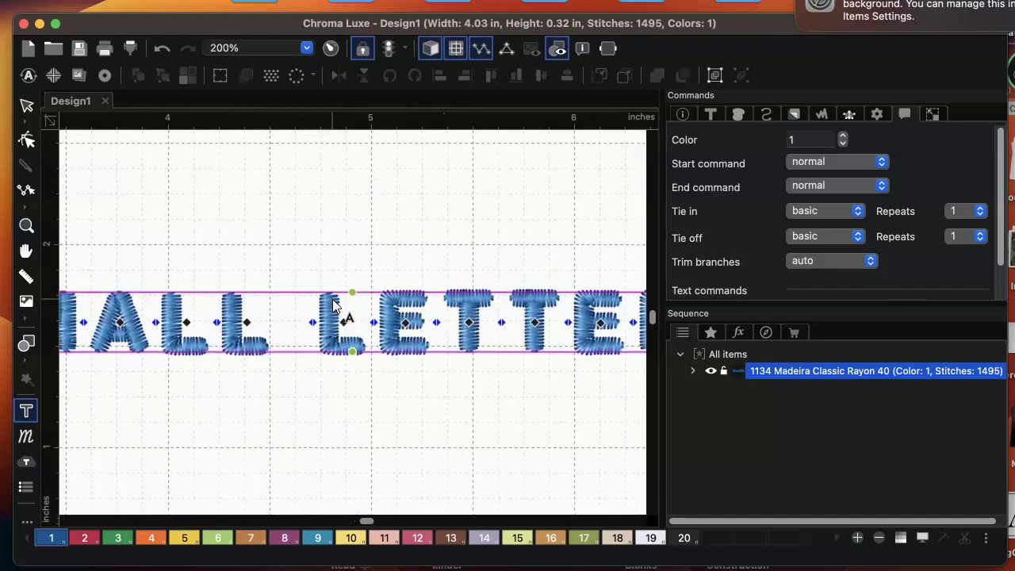
scroll(333, 305, down, 4)
scroll(333, 305, up, 4)
scroll(332, 306, down, 4)
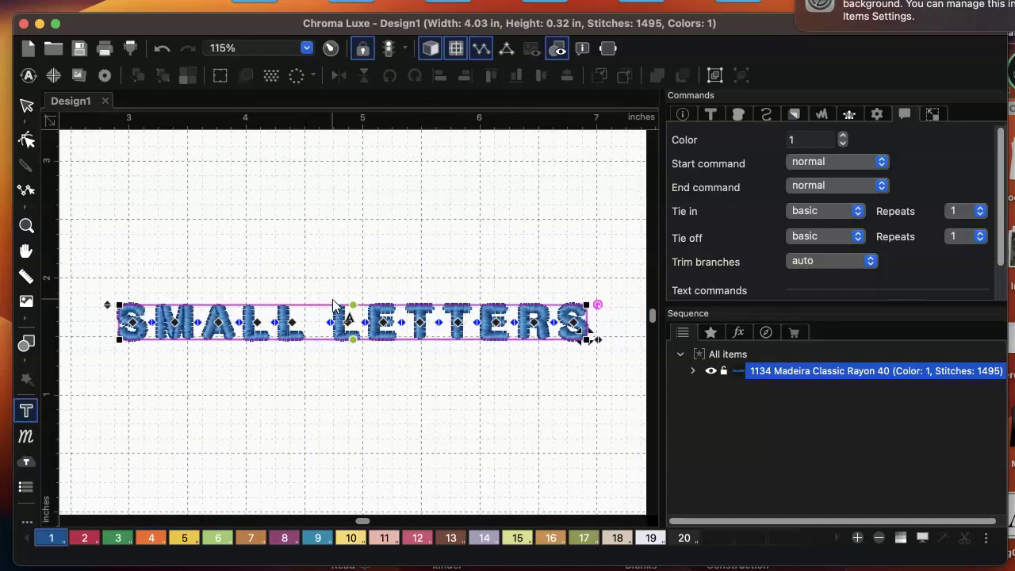
scroll(333, 305, down, 2)
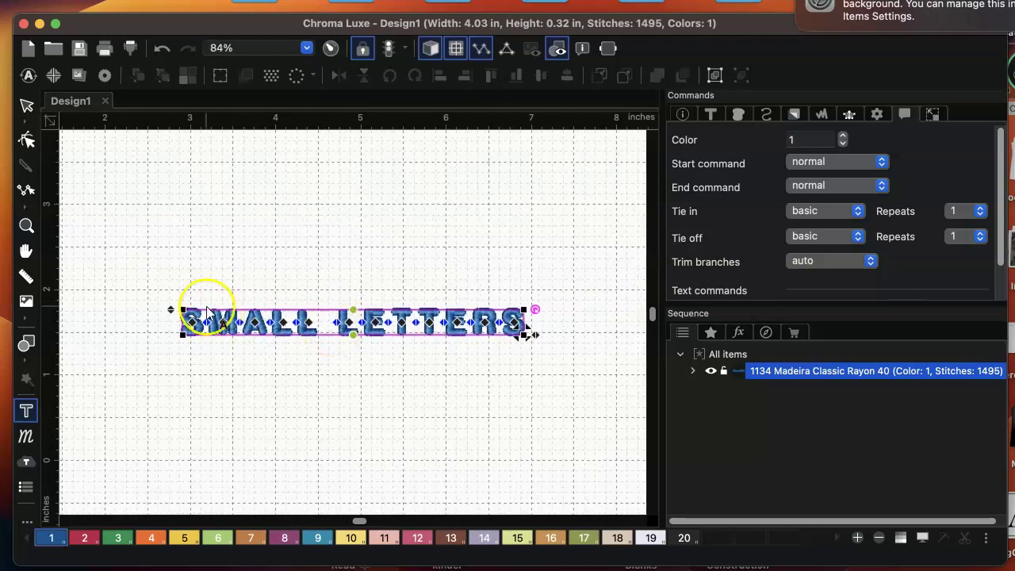